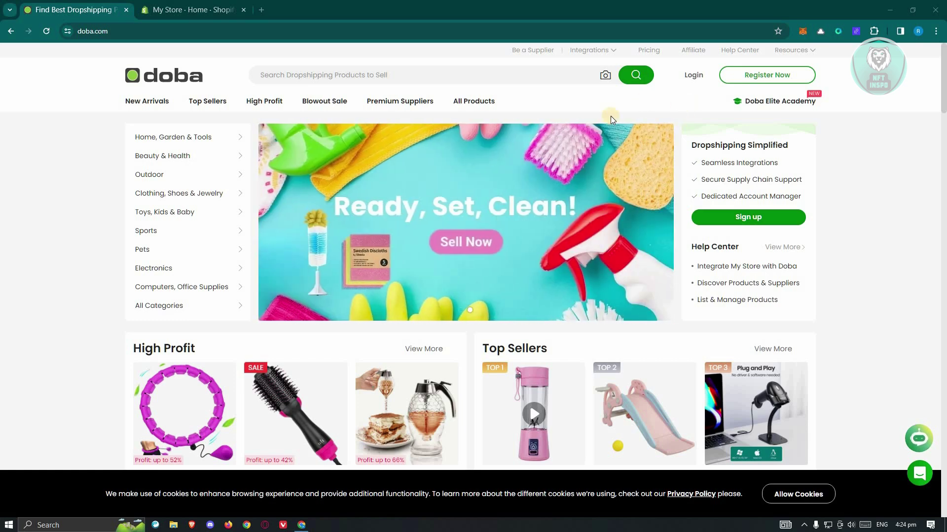
- Browse the subcategories of Home, Garden & Tools, Computers, Office Supplies, Sports, and Toys, Kids & Baby
mouse_move(222, 140)
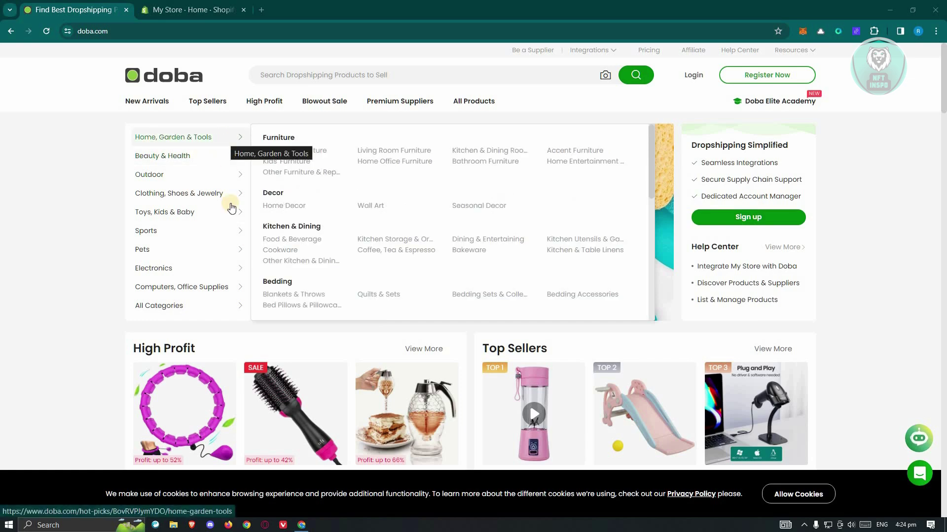
mouse_move(189, 309)
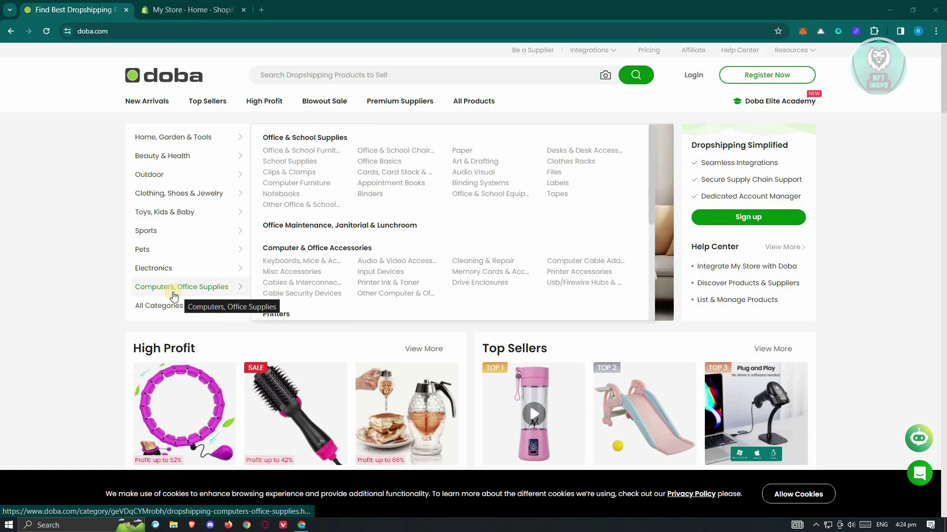
mouse_move(163, 233)
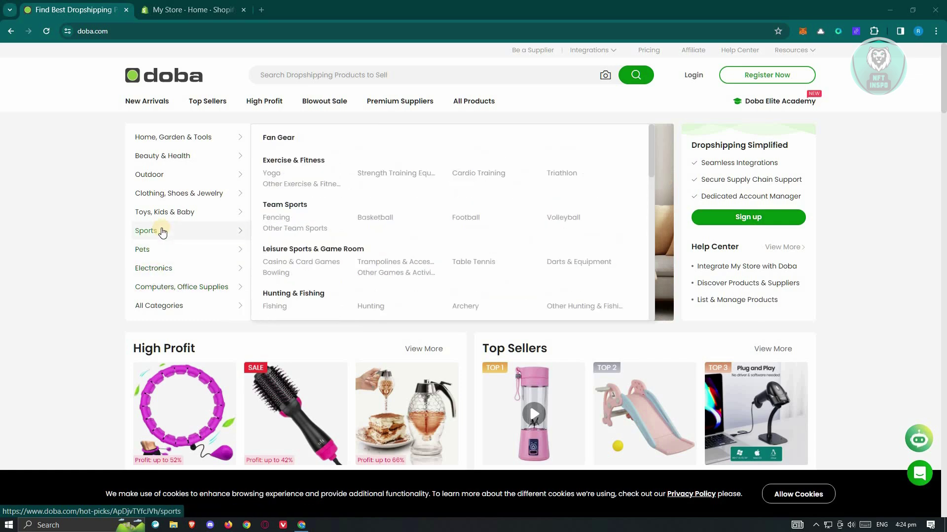
mouse_move(207, 217)
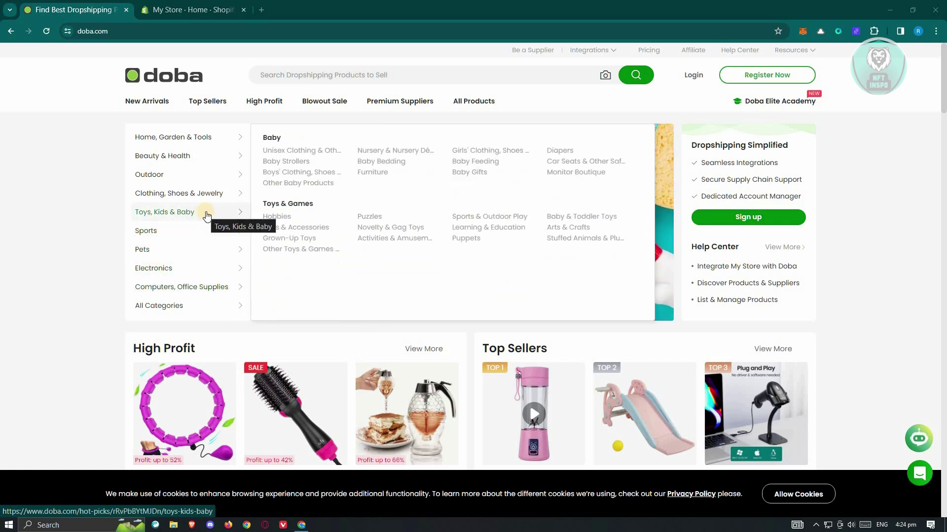
mouse_move(221, 312)
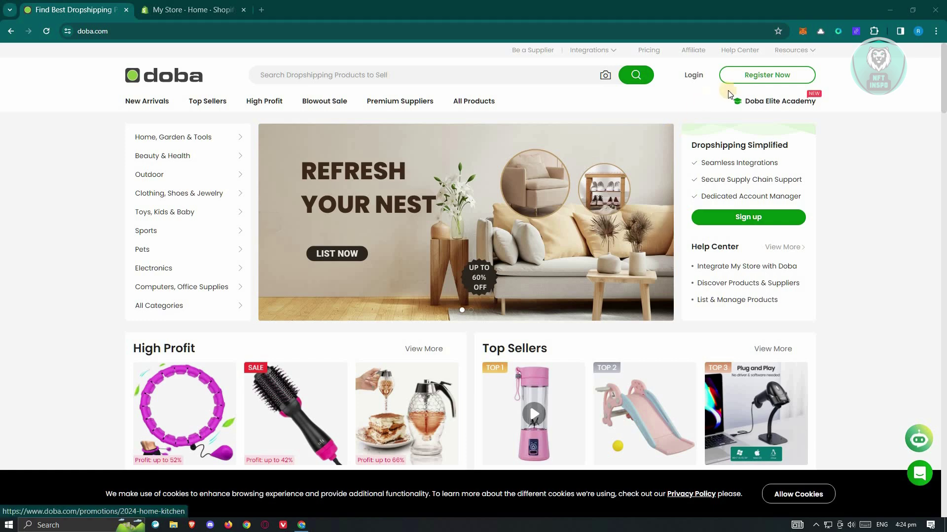
- View the new account registration form, close it, and log in to the existing retailer account
left_click(736, 78)
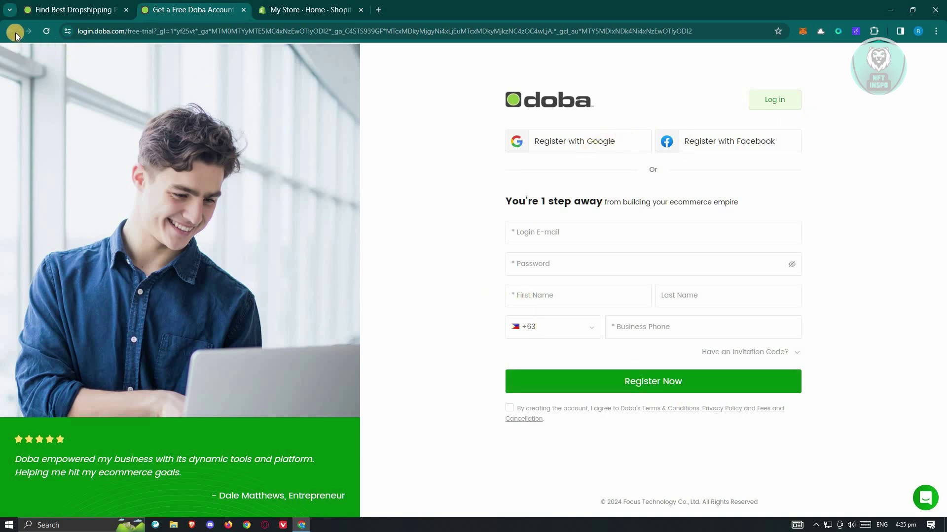
left_click(245, 9)
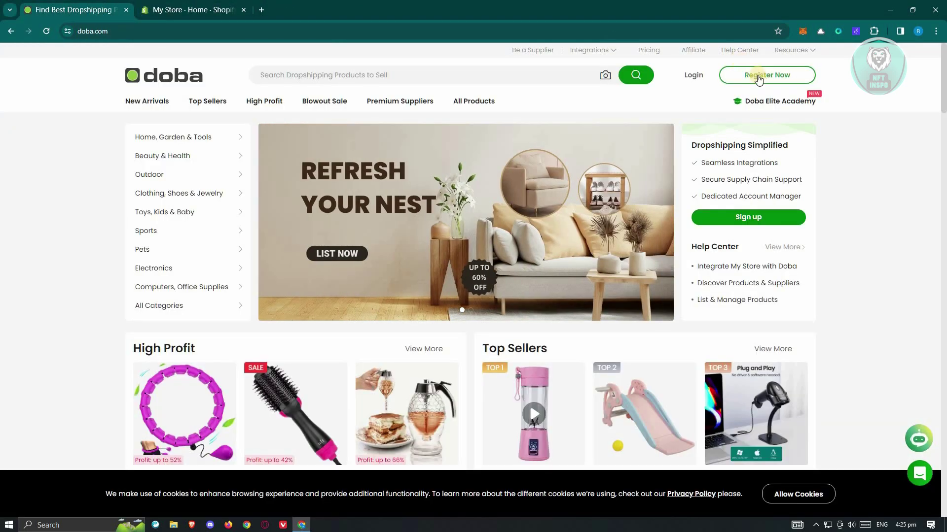
left_click(697, 79)
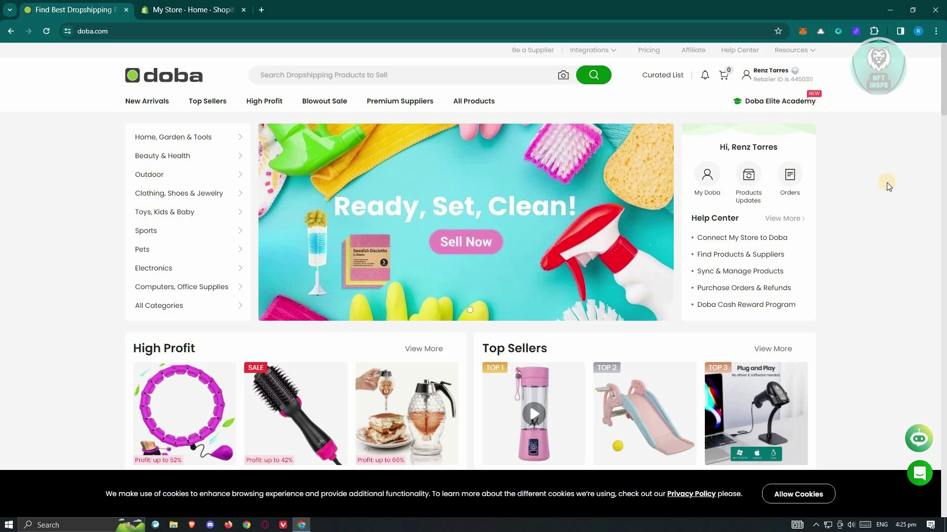
- Open the Passport Wallet with RFID Safe Lock from the Selected for You products on the home page
scroll(887, 182, "down", 3)
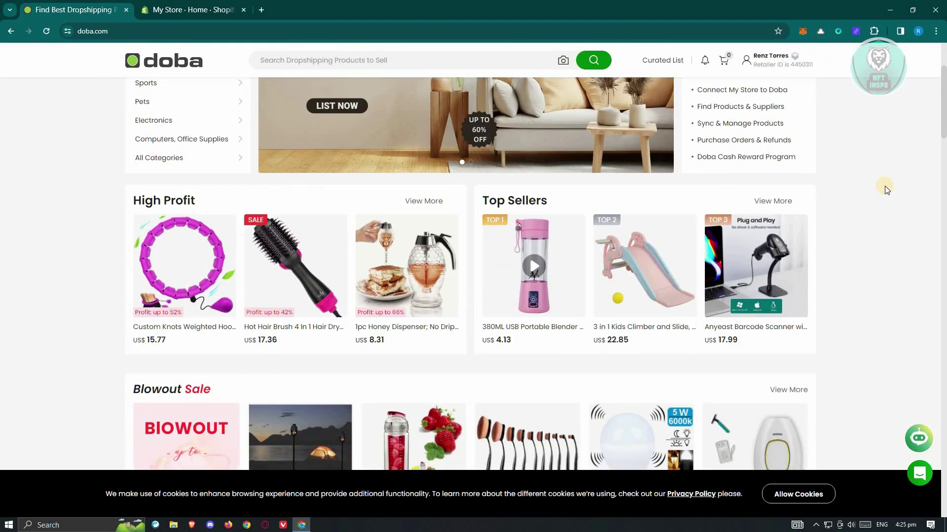
scroll(885, 188, "down", 6)
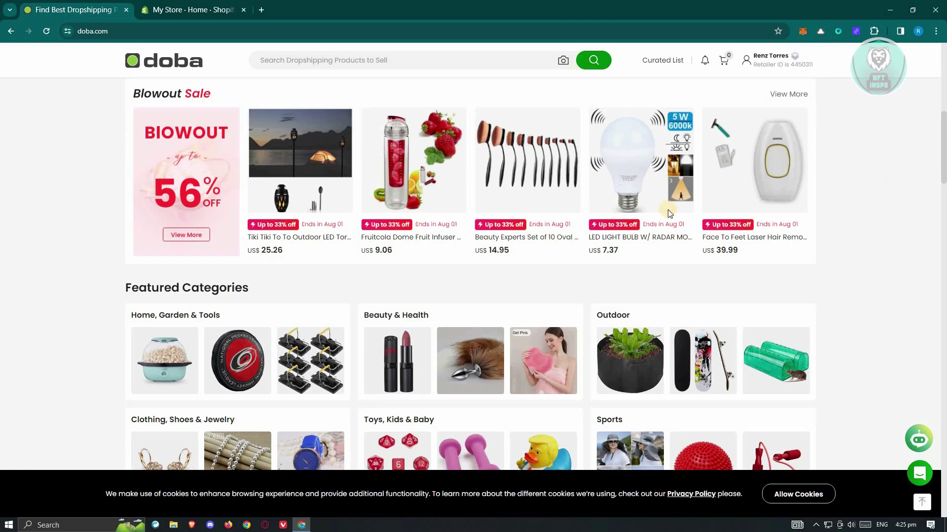
scroll(572, 271, "down", 8)
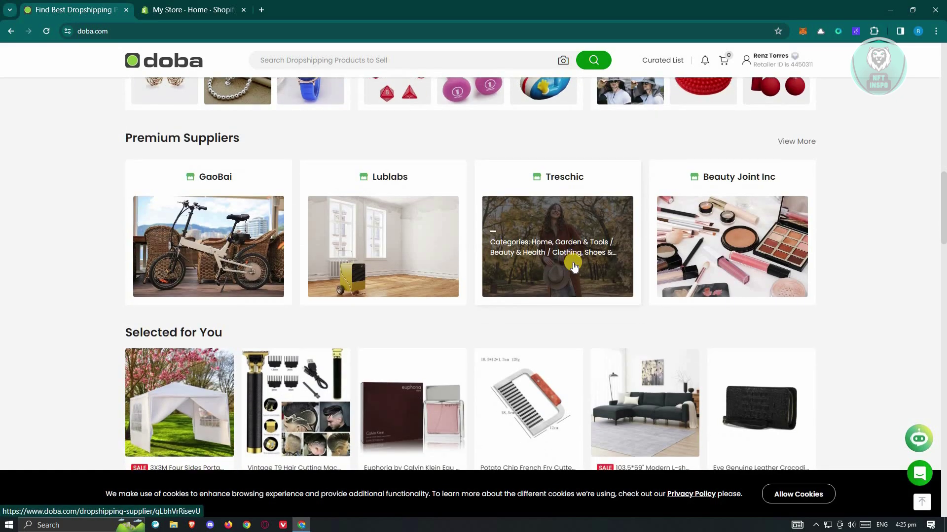
scroll(593, 275, "down", 4)
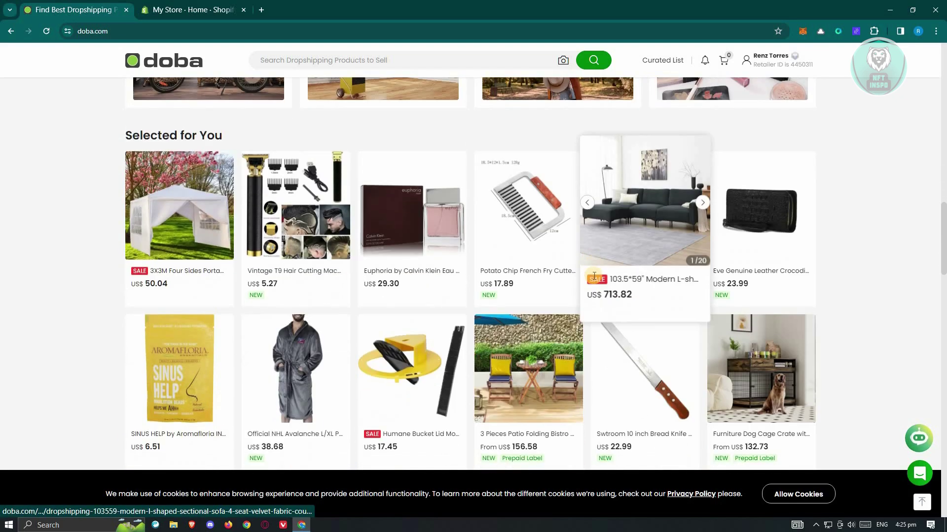
scroll(594, 276, "down", 3)
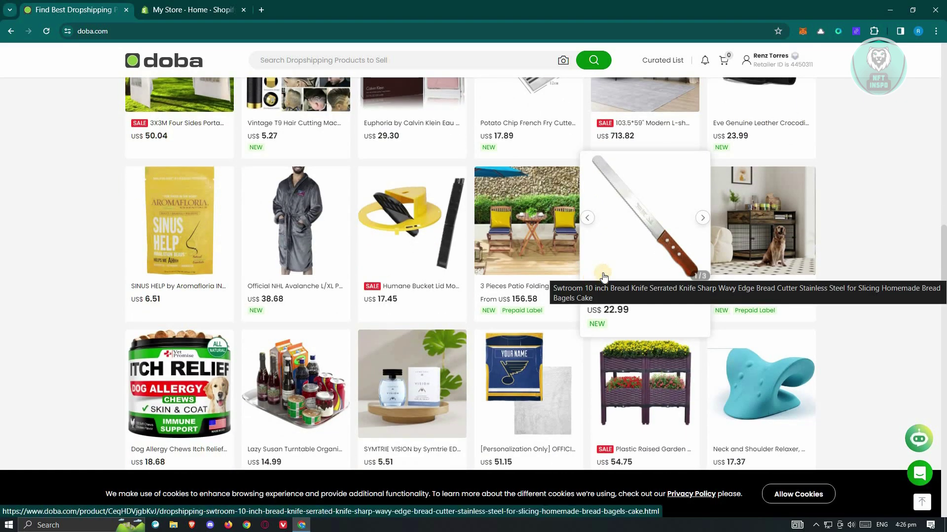
scroll(646, 220, "down", 6)
scroll(656, 199, "down", 1)
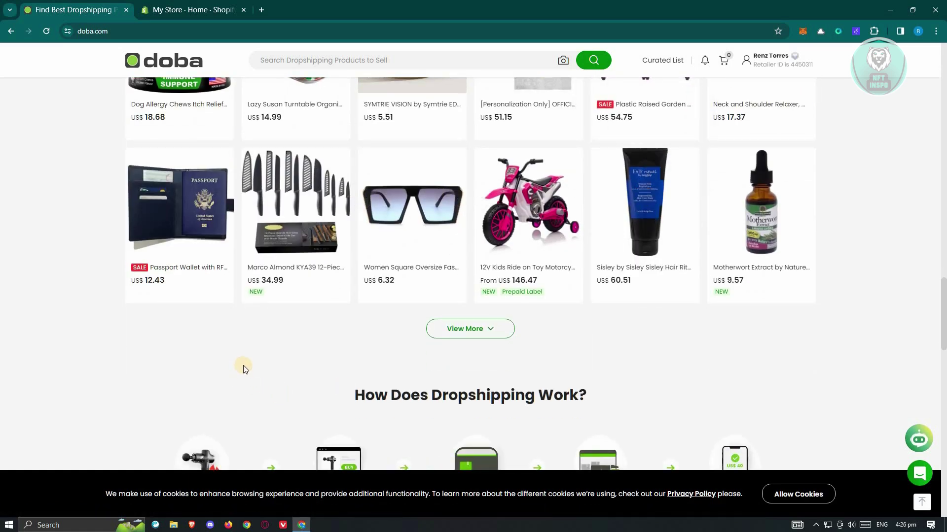
mouse_move(169, 216)
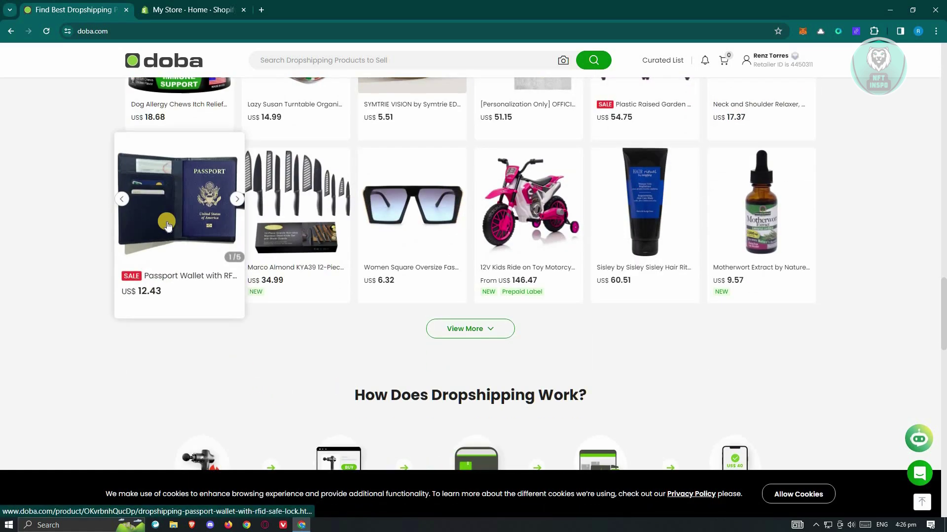
left_click(169, 207)
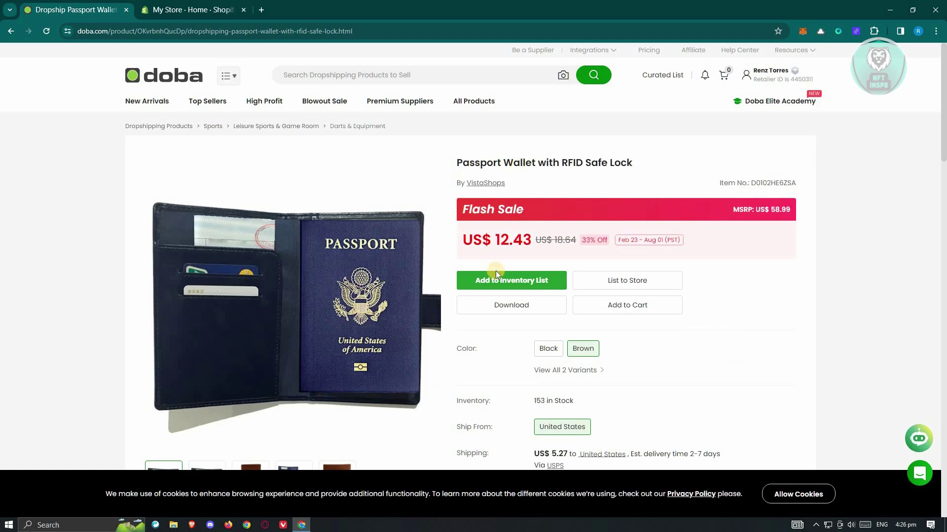
- Examine the passport wallet's price, variants and shipping details, and view its gallery images
scroll(854, 267, "down", 2)
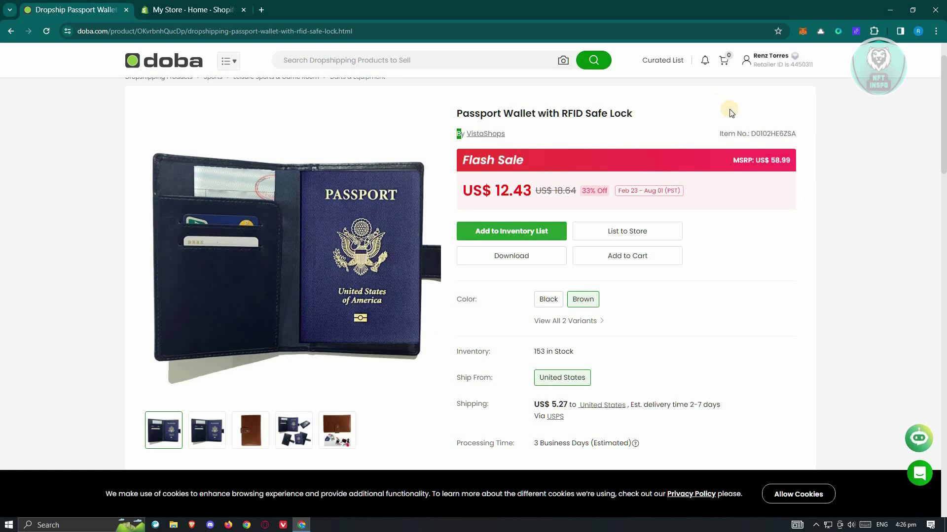
scroll(812, 139, "down", 2)
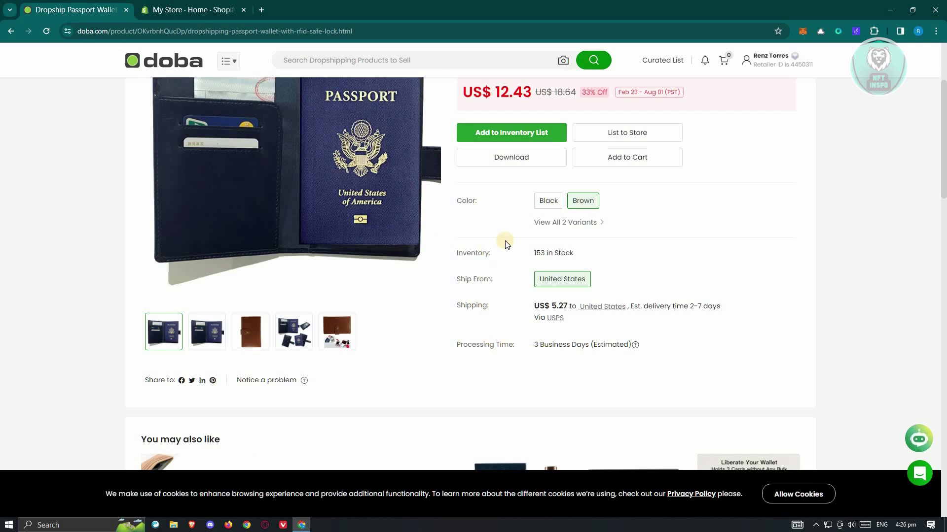
left_click(251, 331)
left_click(204, 330)
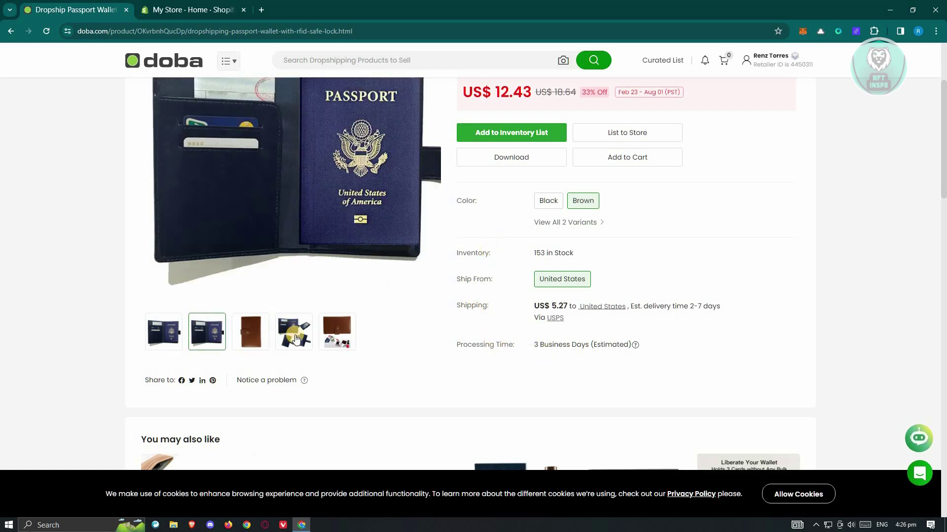
scroll(294, 345, "up", 1)
left_click(294, 385)
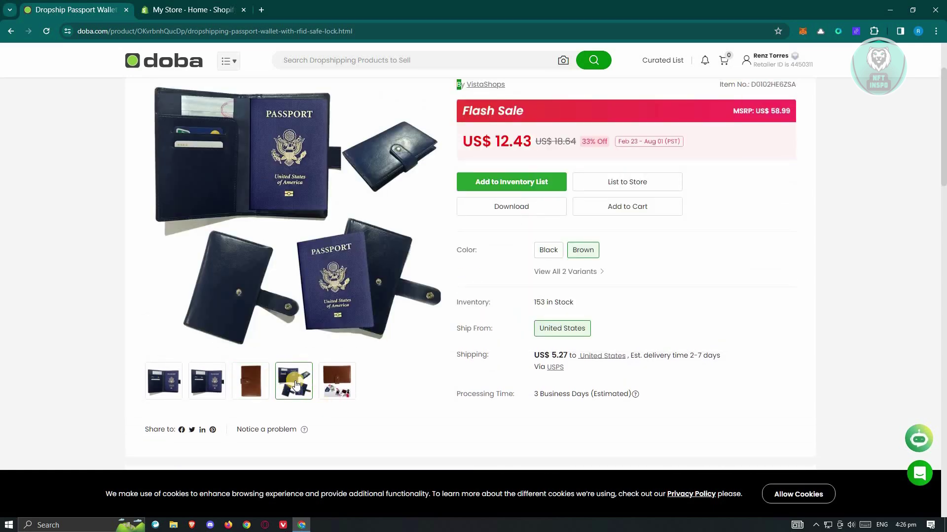
mouse_move(248, 389)
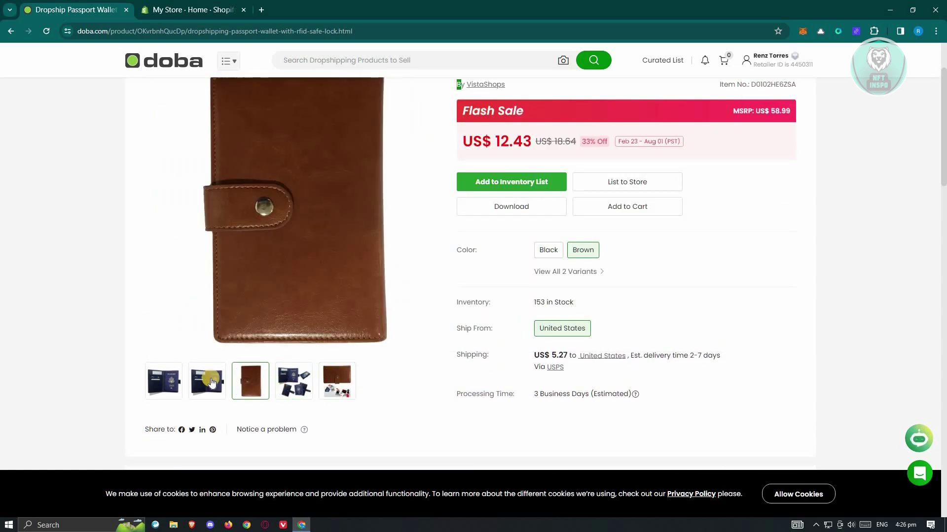
mouse_move(337, 381)
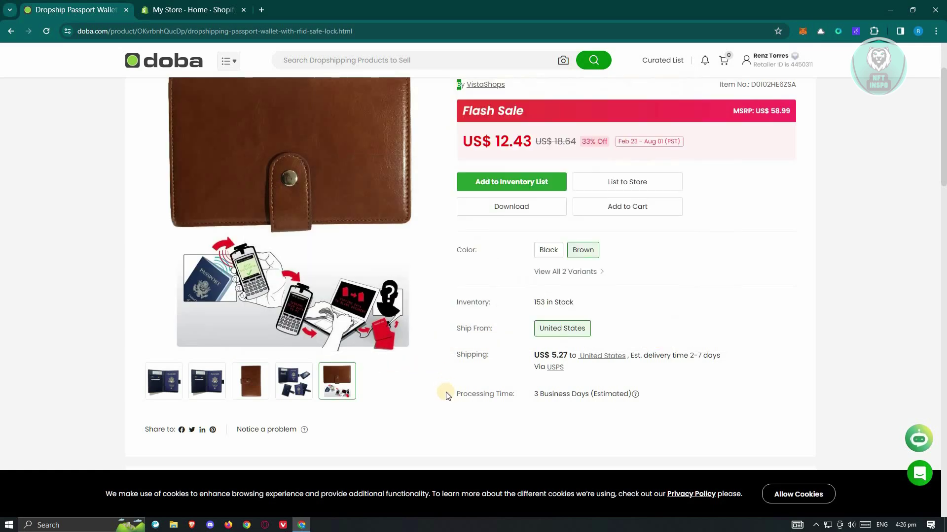
scroll(442, 393, "up", 2)
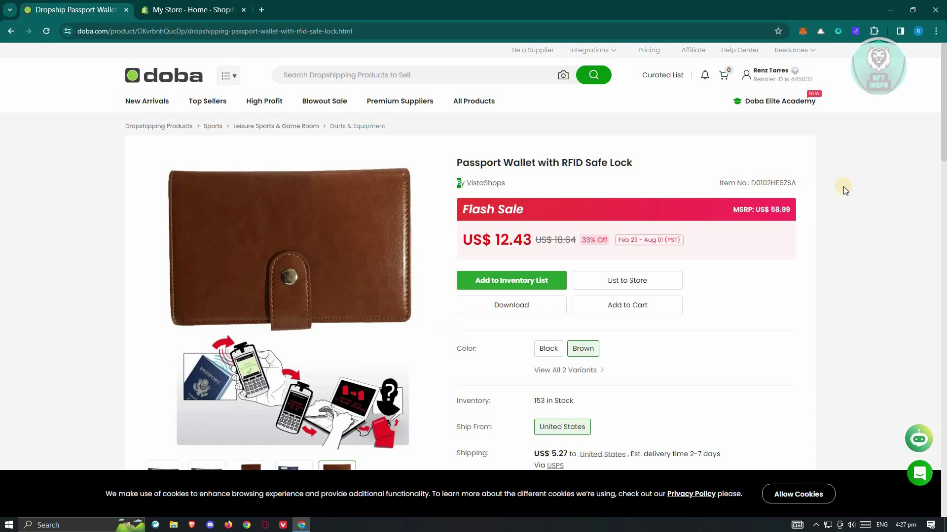
- Add the passport wallet to the inventory list without assigning a tag, and dismiss the confirmation
scroll(847, 193, "down", 1)
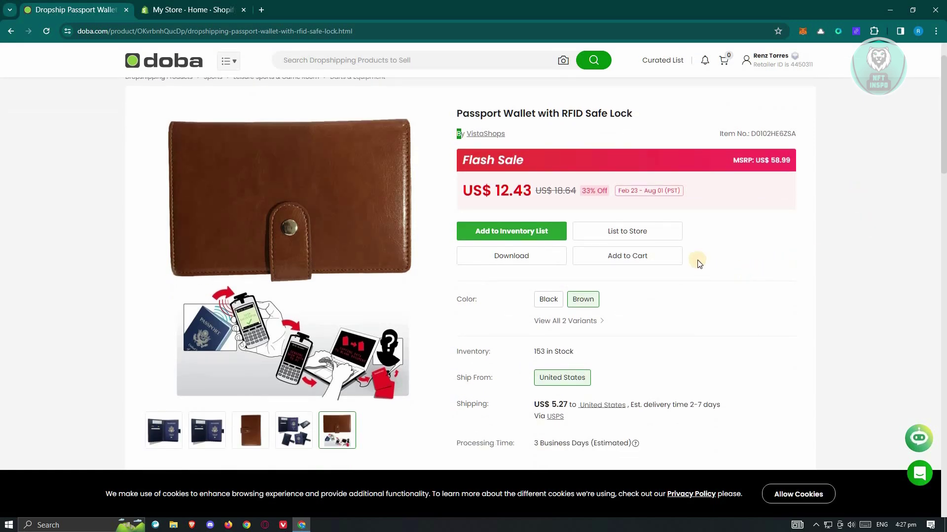
left_click(493, 232)
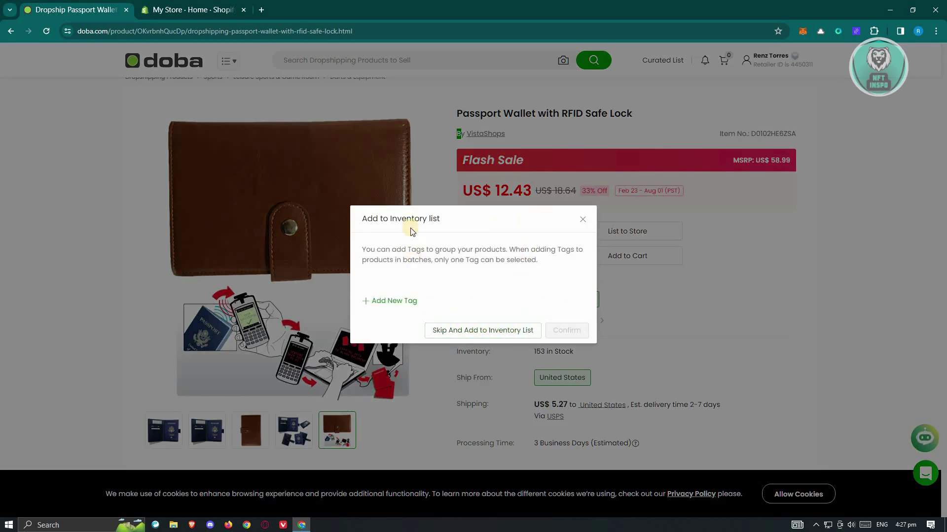
left_click(527, 336)
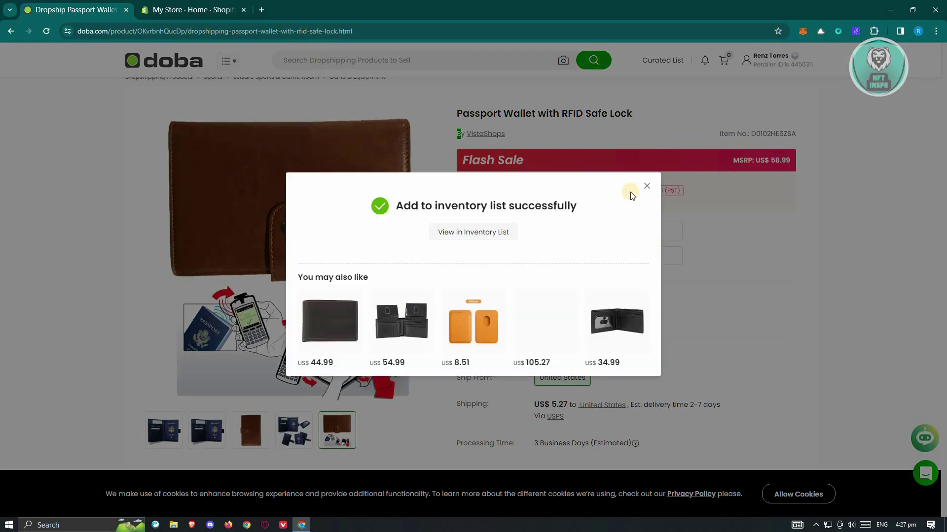
left_click(645, 186)
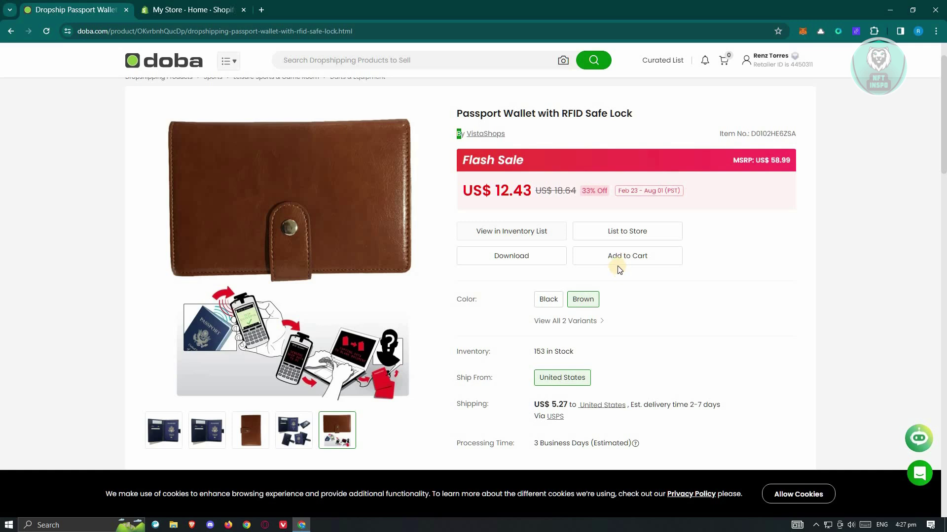
- Go to the My Doba dashboard and open its Stores page
scroll(672, 274, "up", 1)
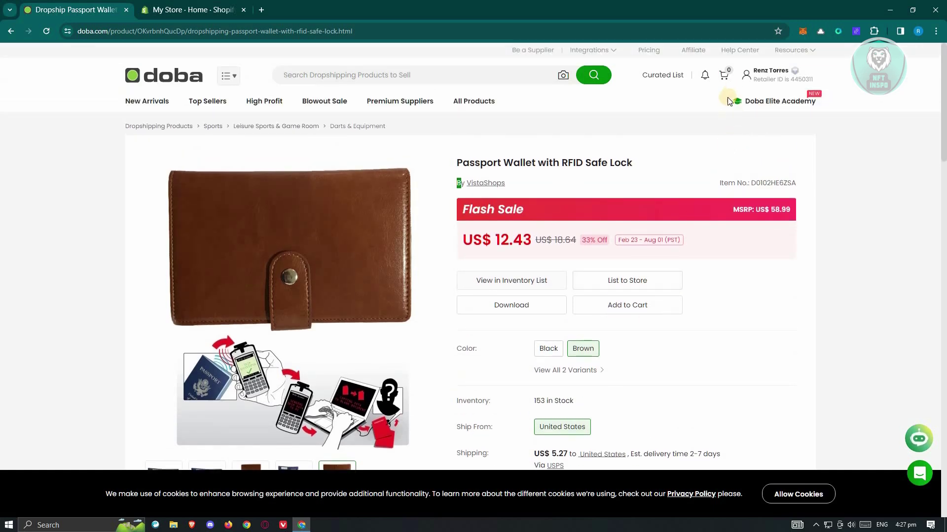
mouse_move(748, 82)
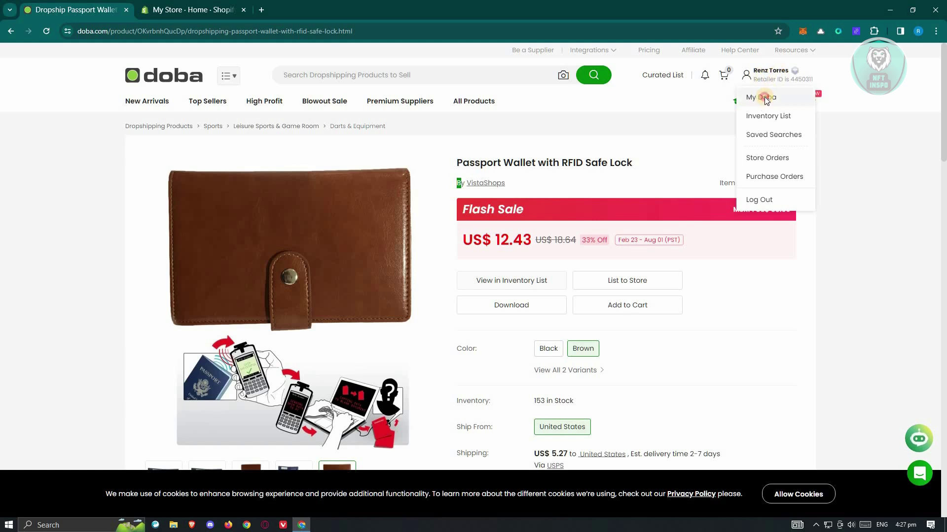
left_click(765, 100)
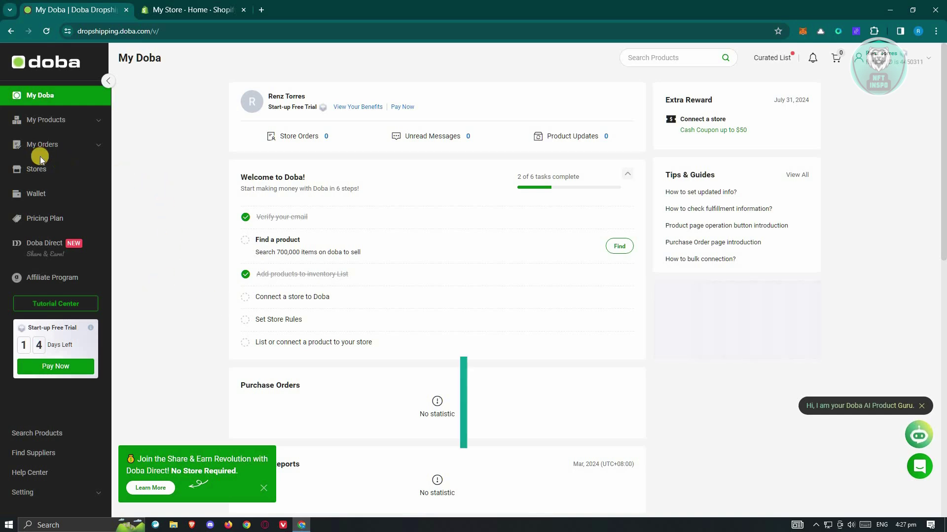
left_click(37, 169)
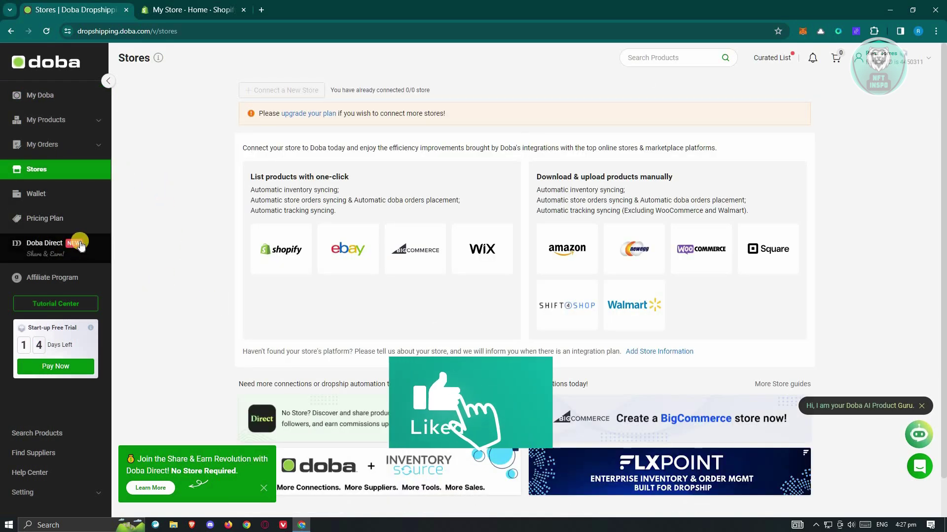
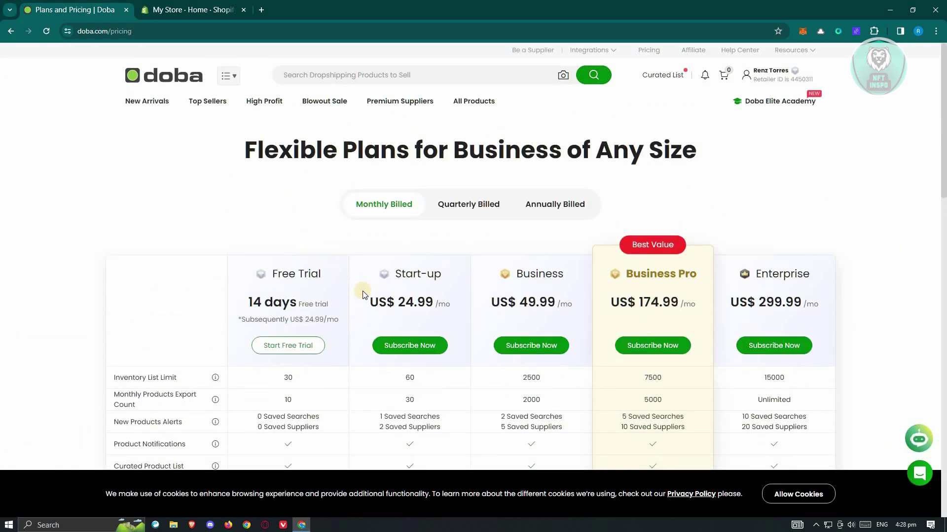
- Compare the limits and features of the monthly billed subscription plans on the pricing page
scroll(344, 287, "down", 1)
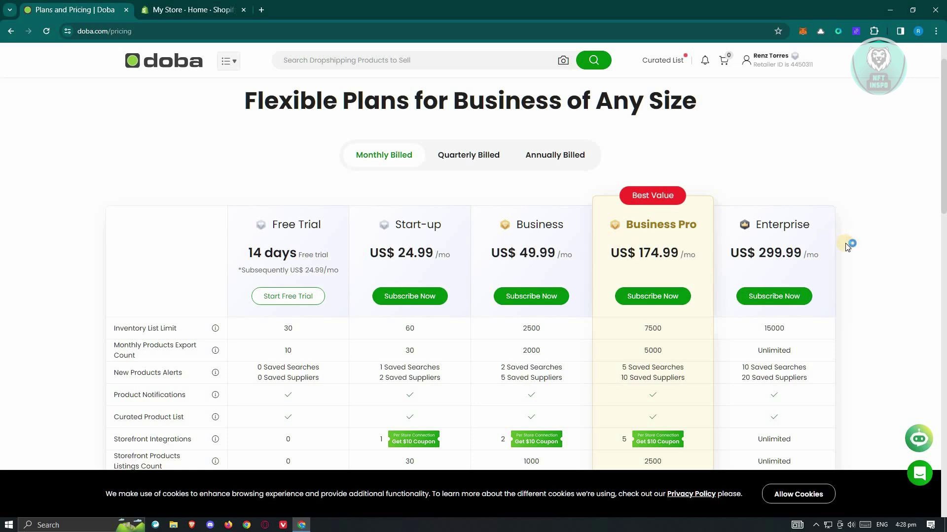
scroll(847, 246, "down", 4)
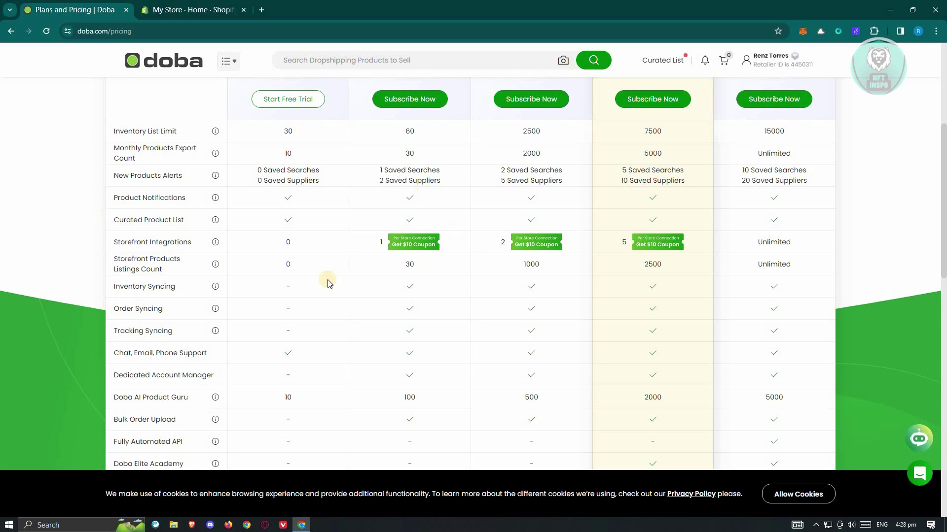
scroll(601, 388, "down", 3)
scroll(629, 383, "up", 6)
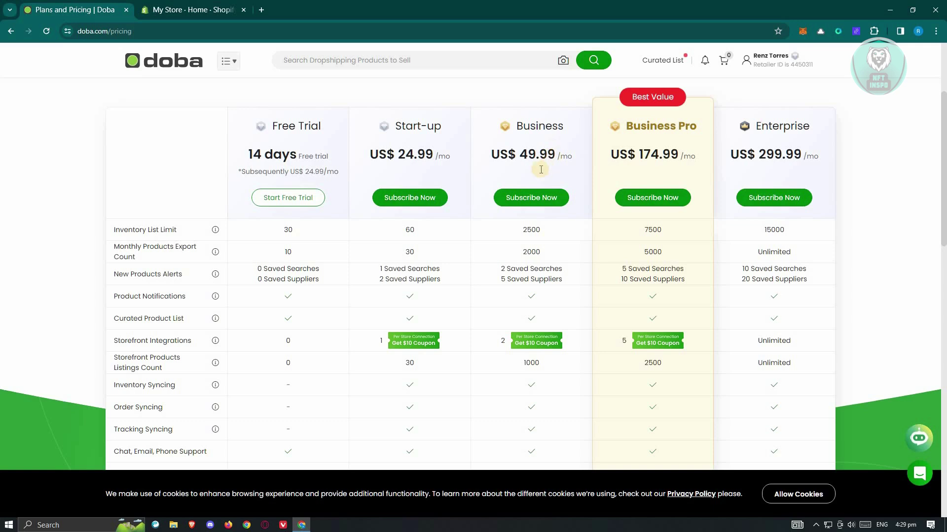
- Review the Business plan's monthly price alongside the other subscription plans on the pricing page
scroll(523, 197, "up", 1)
left_click_drag(522, 204, 599, 187)
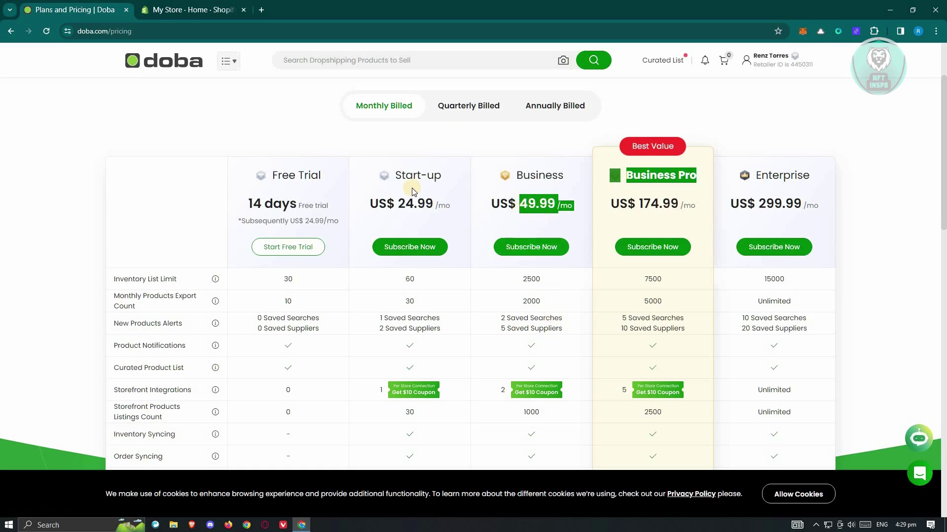
scroll(450, 276, "up", 2)
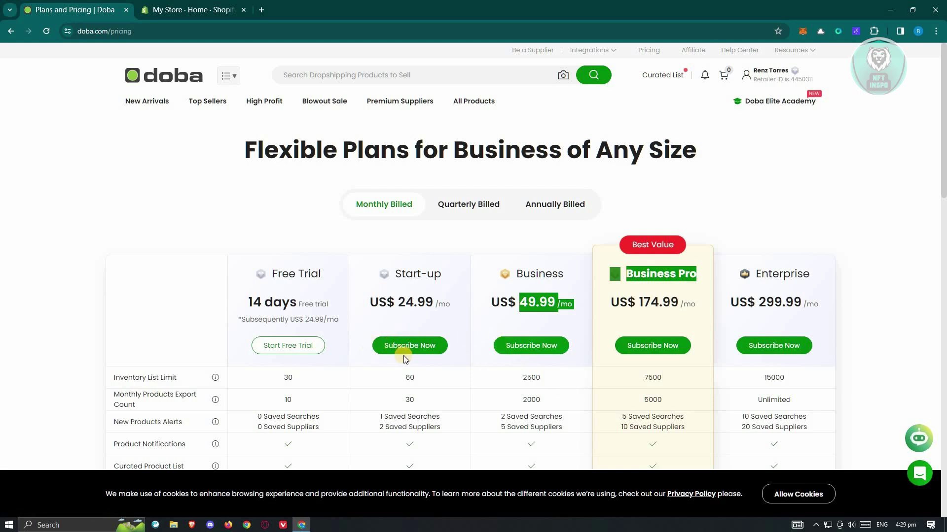
left_click(274, 226)
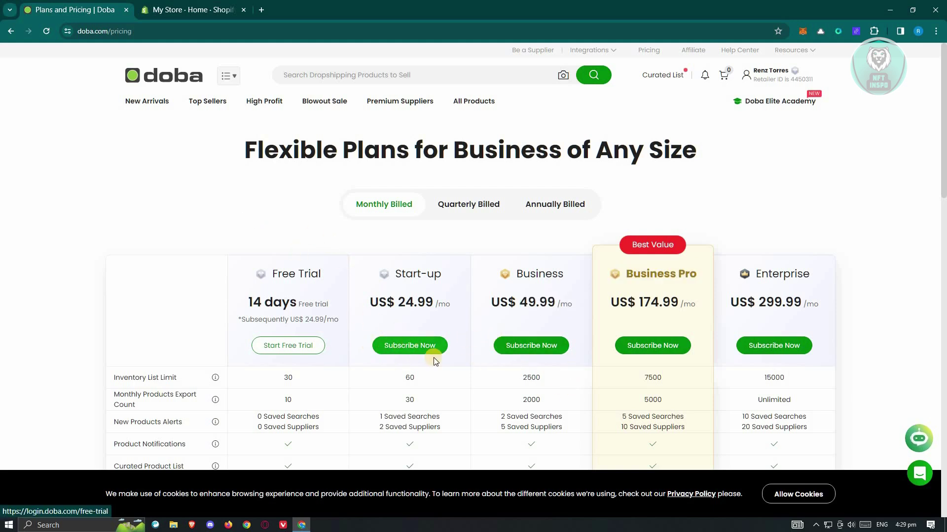
- Switch to the Shopify admin and open the Shopify App Store from the store's Apps and sales channels settings
left_click(182, 5)
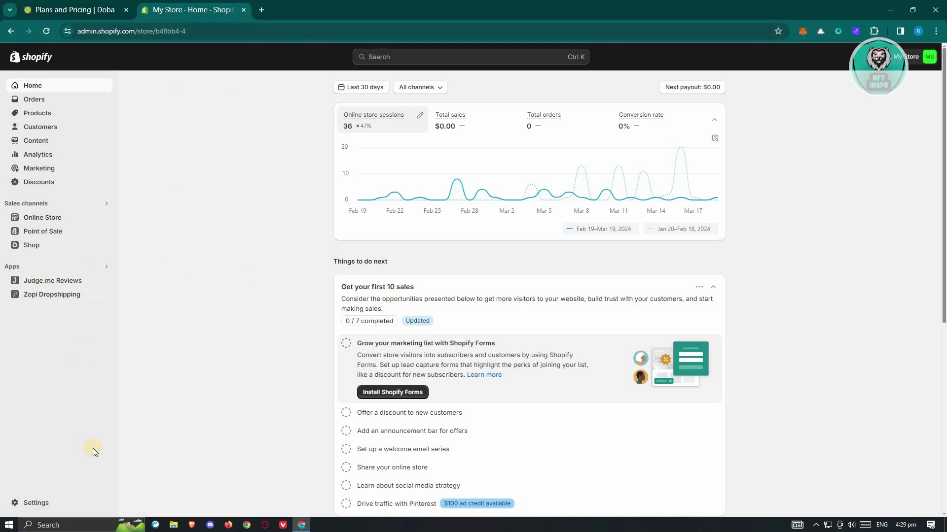
left_click(44, 503)
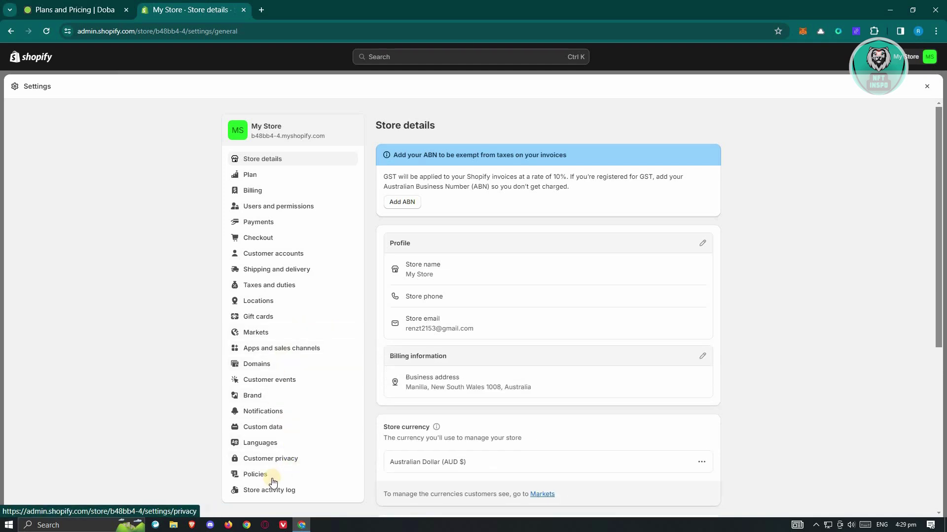
left_click(290, 349)
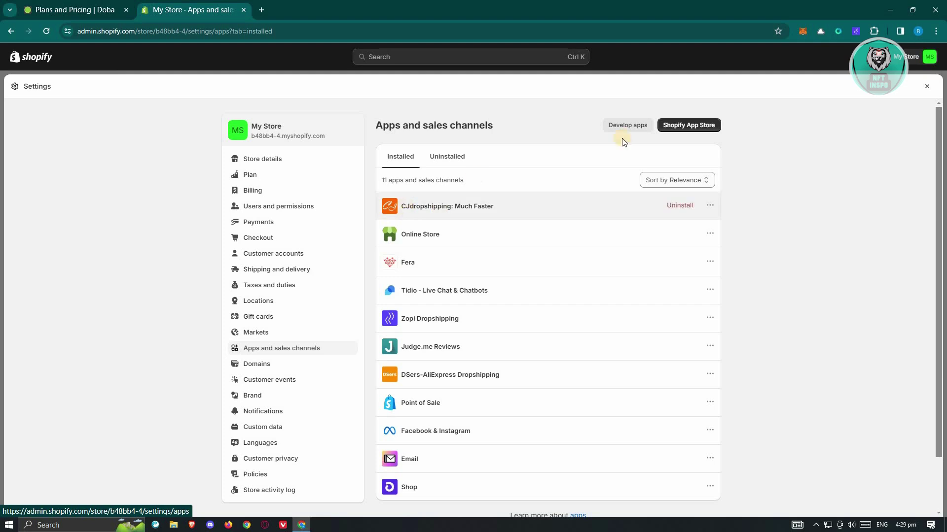
left_click(711, 125)
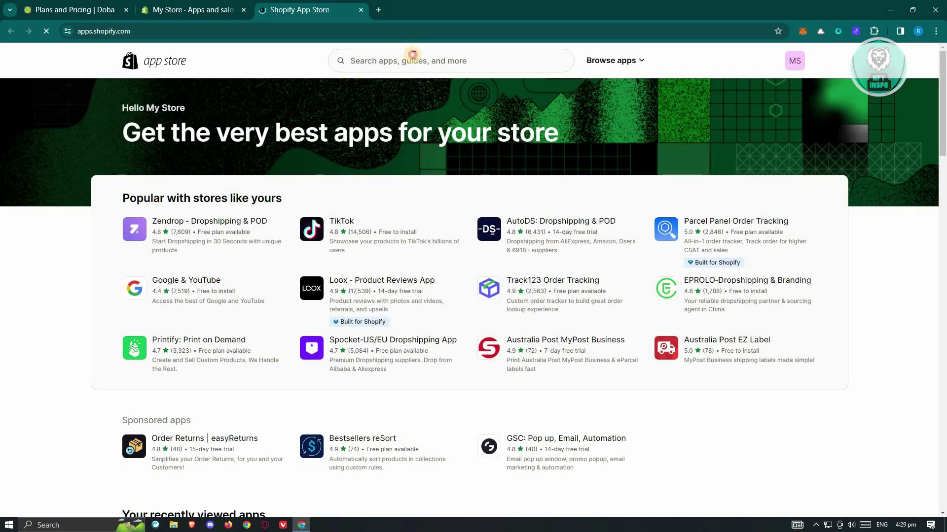
- Search the Shopify App Store for "doba" and open the Doba - Dropshipping app listing
left_click(412, 58)
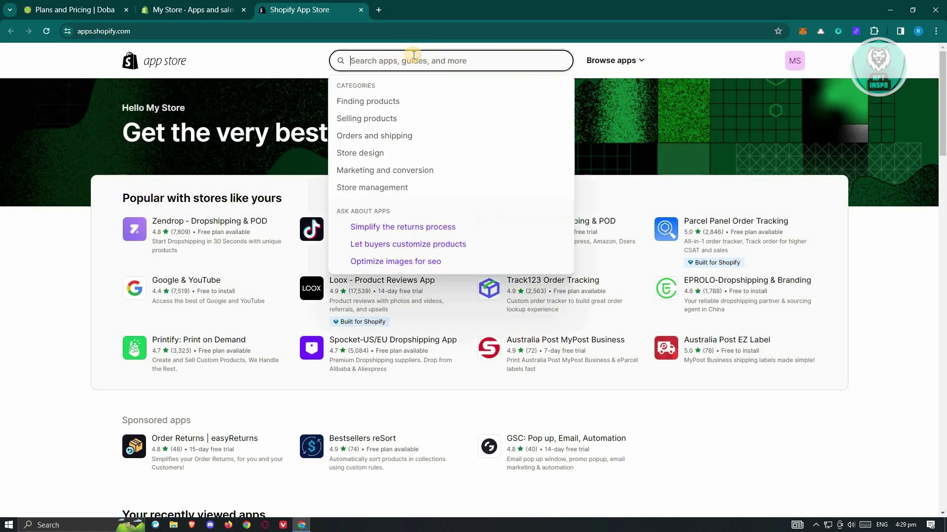
type("doba")
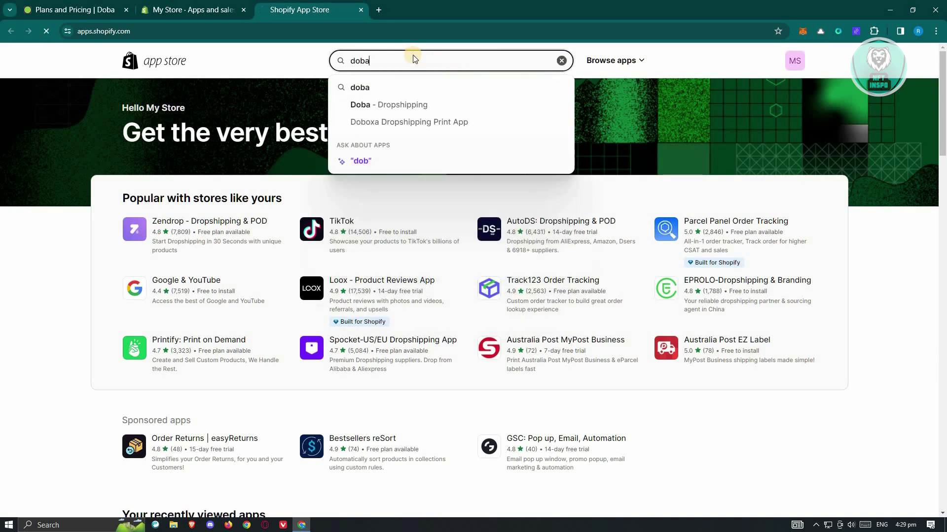
left_click(389, 88)
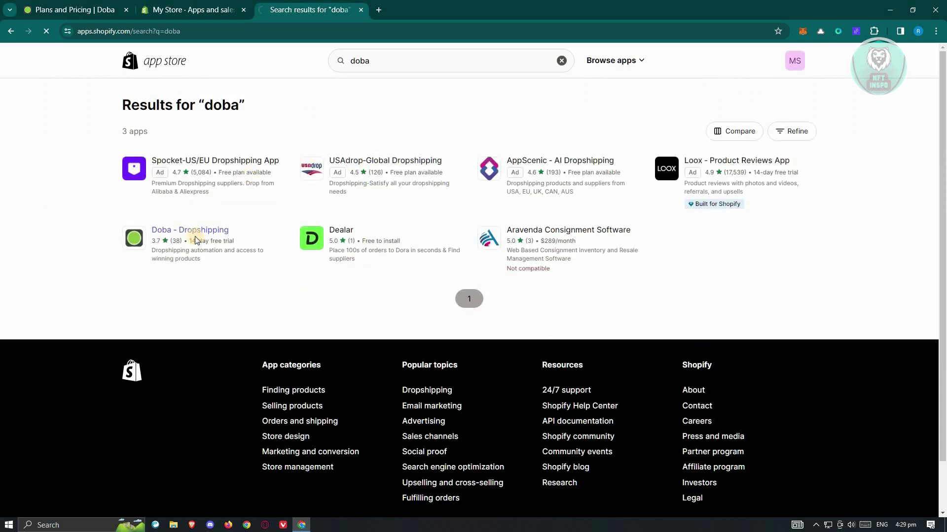
left_click(195, 237)
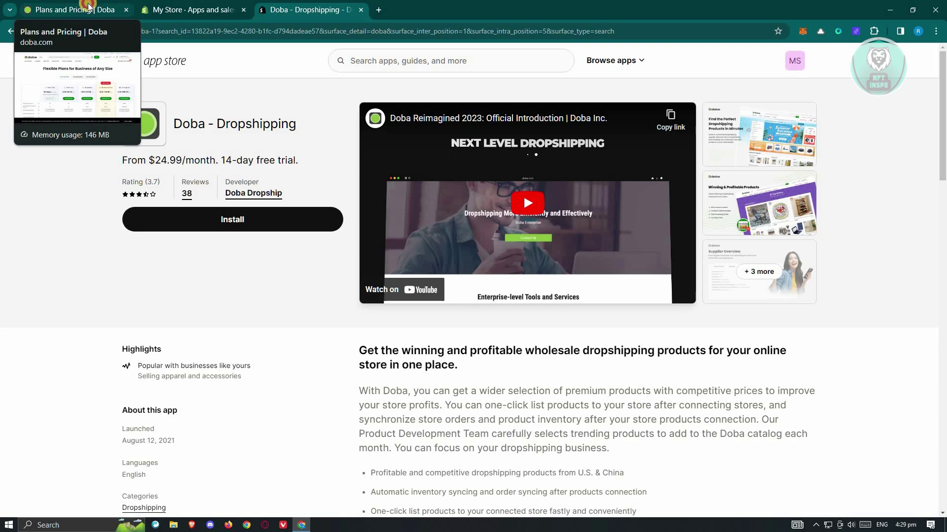
- Check the Doba pricing page against the Doba - Dropshipping app listing, ending on the pricing page
left_click(89, 7)
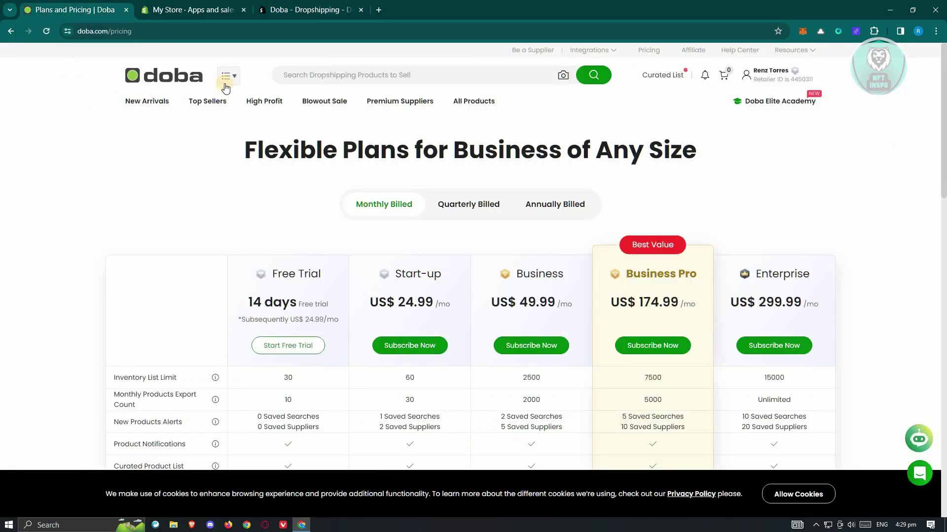
left_click(310, 7)
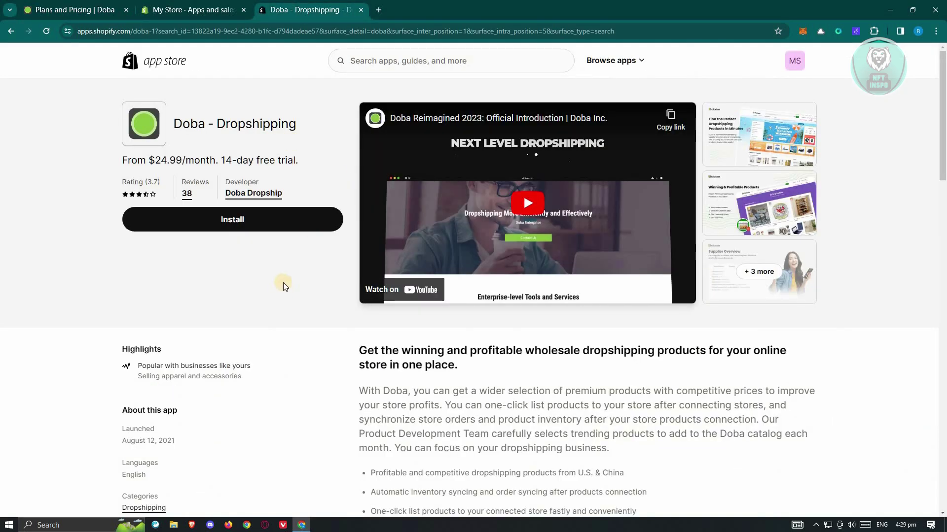
left_click(107, 6)
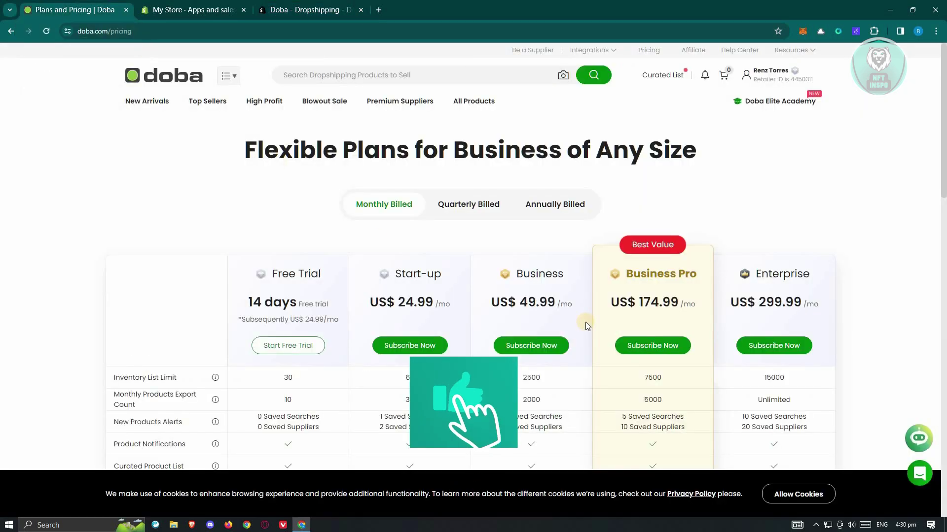